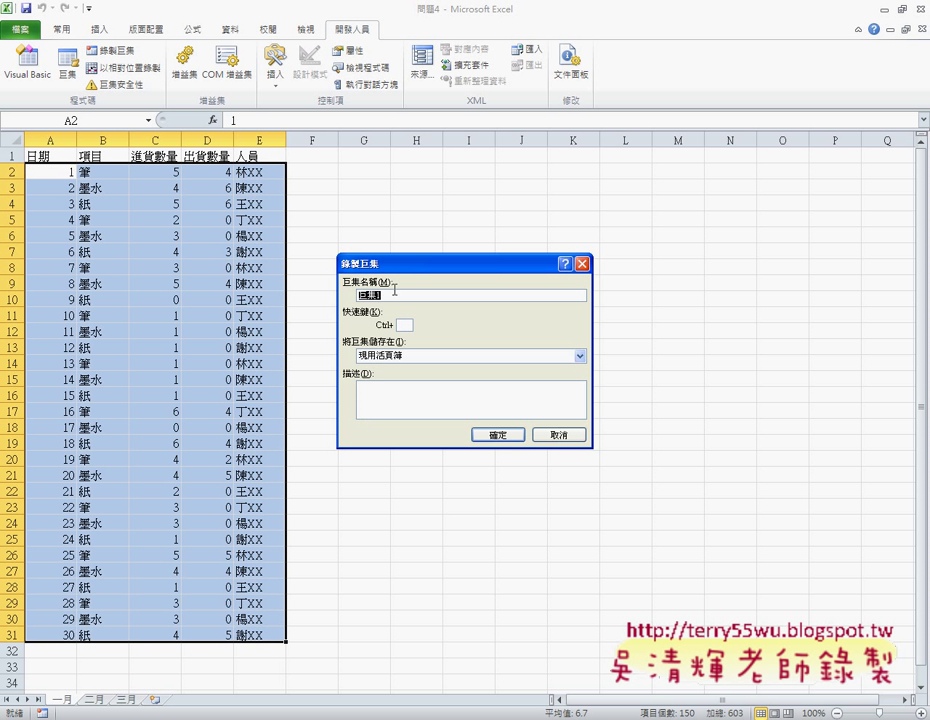
- Start recording the macro and insert a blank sheet after 三月, ready to rename
click(498, 435)
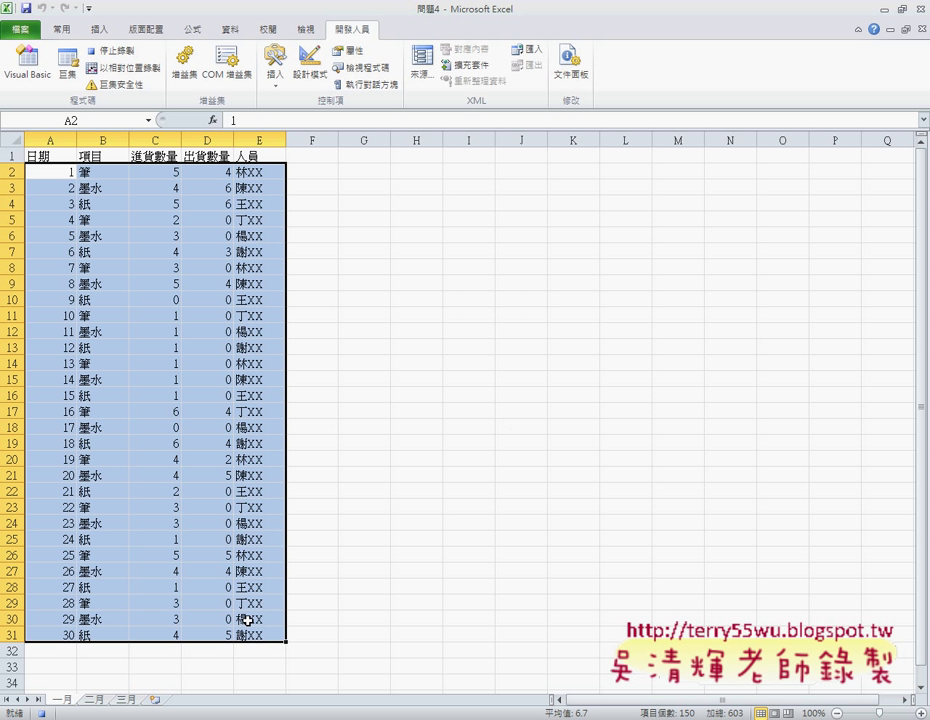
click(155, 700)
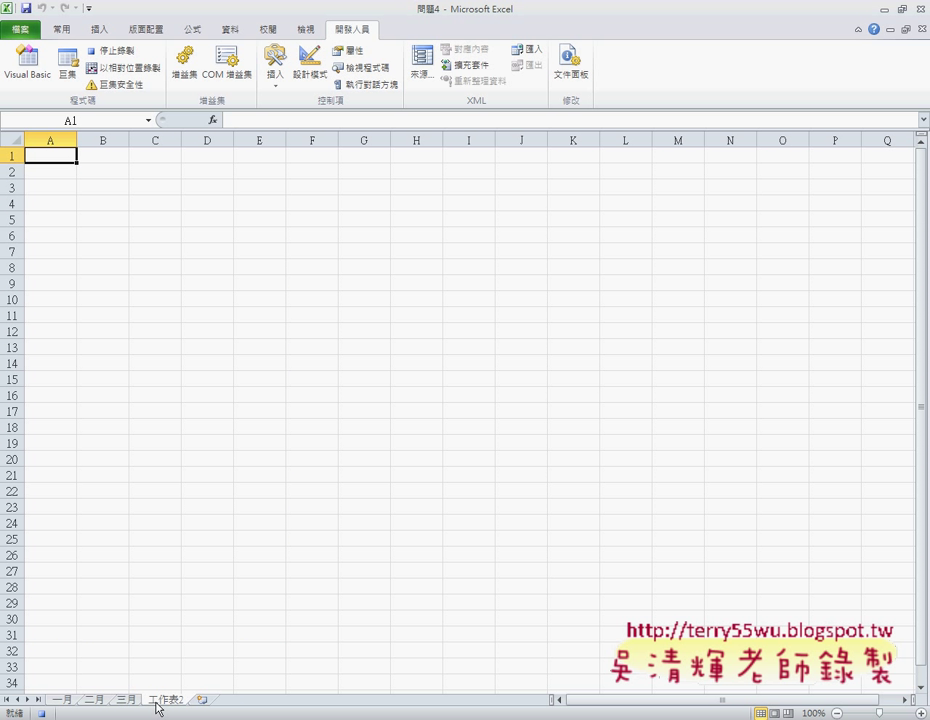
double_click(168, 700)
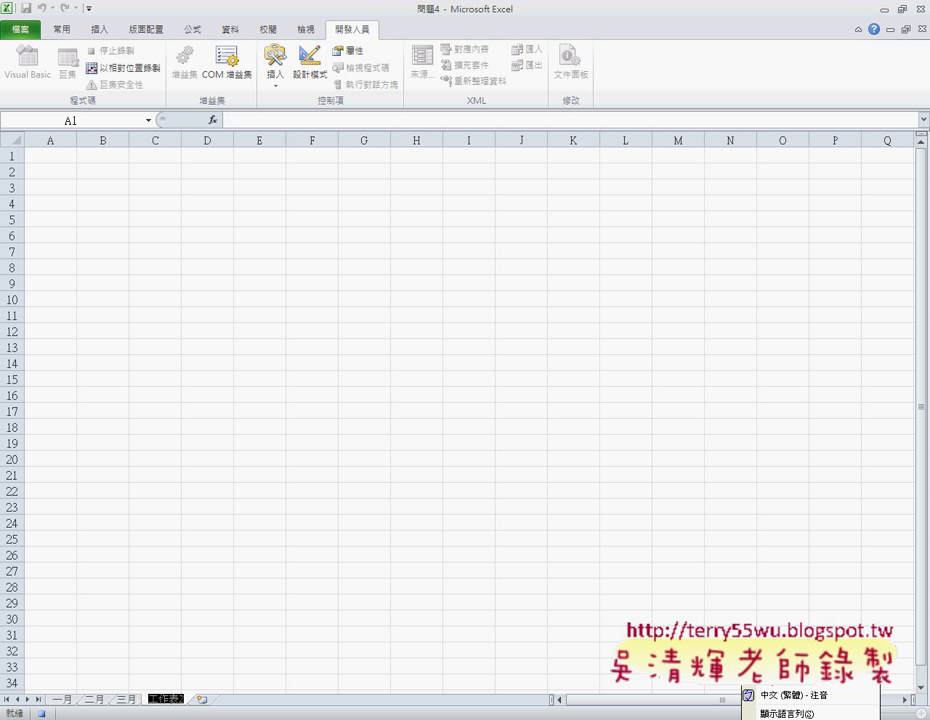
- Switch the IME keyboard layout to 倚天注音鍵盤 and type 第一季 as the new sheet's name
key(Escape)
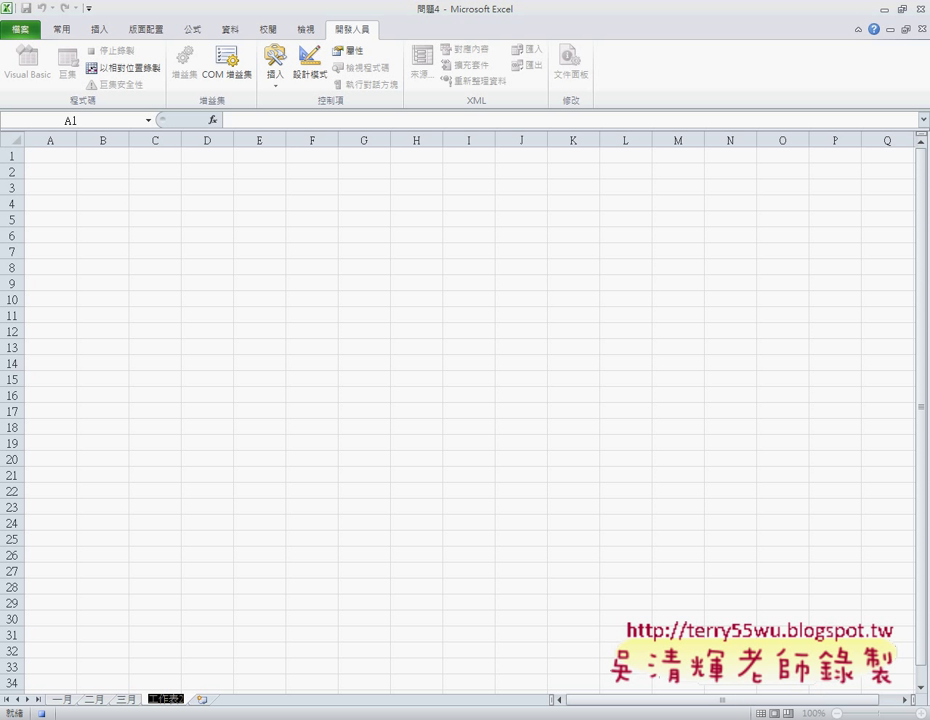
click(810, 695)
click(910, 712)
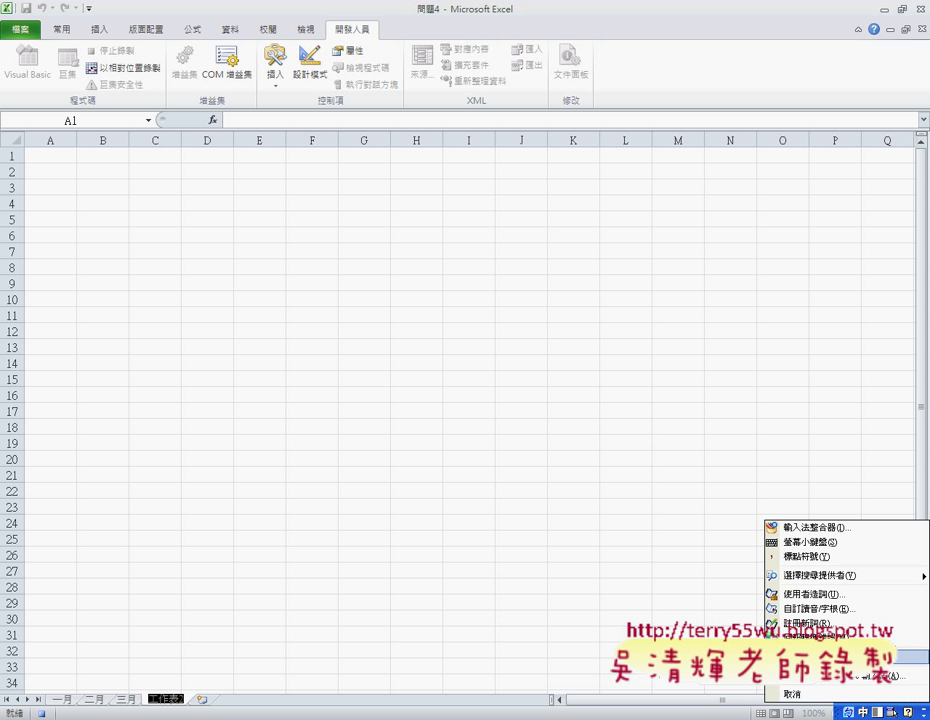
click(870, 656)
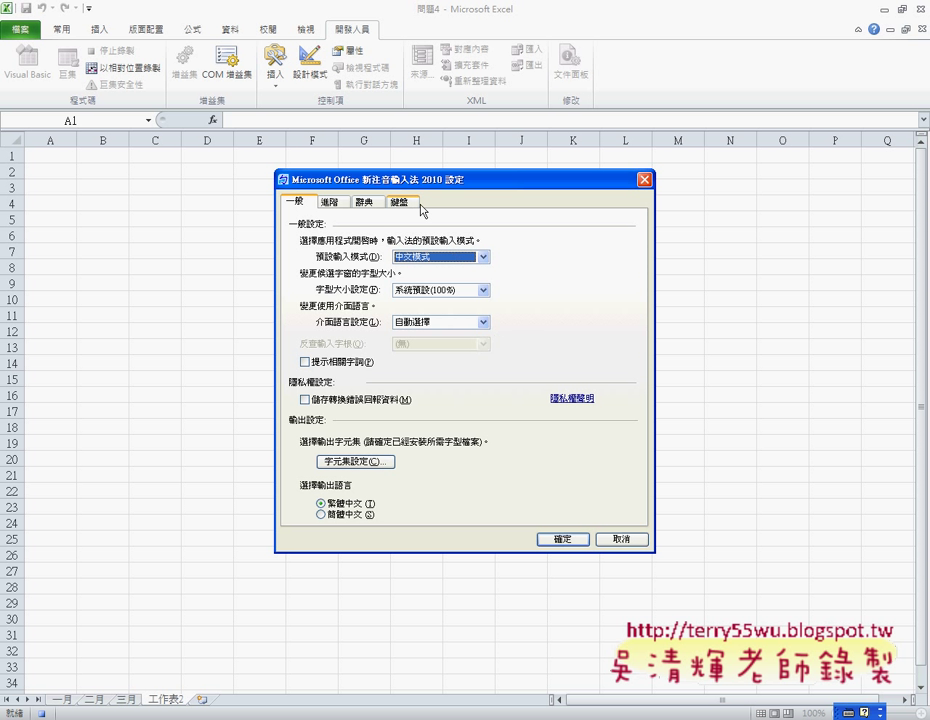
click(404, 202)
click(478, 283)
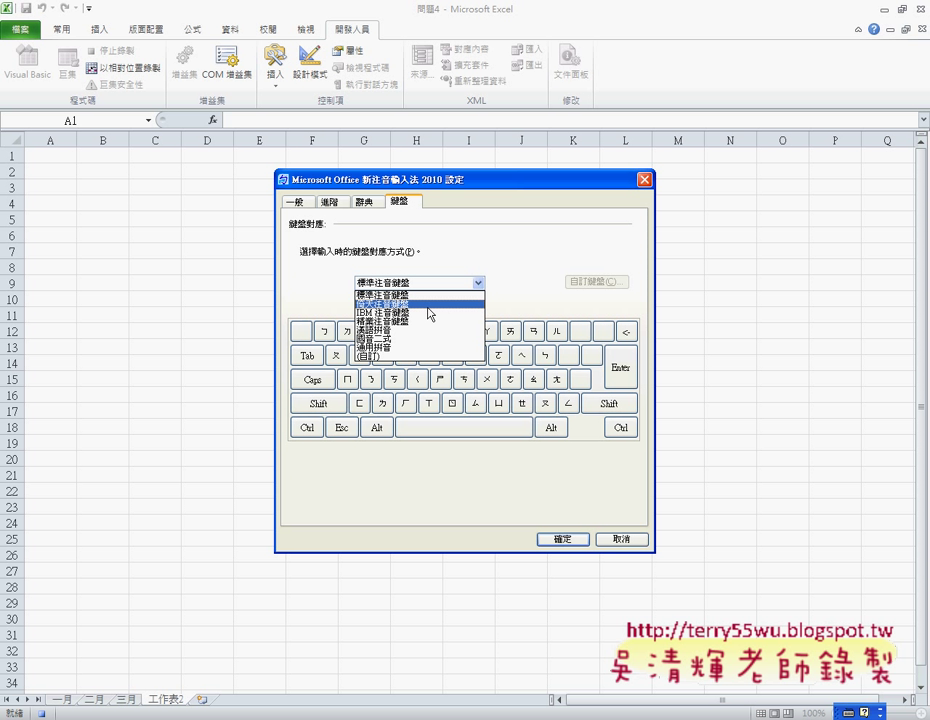
click(428, 303)
click(563, 539)
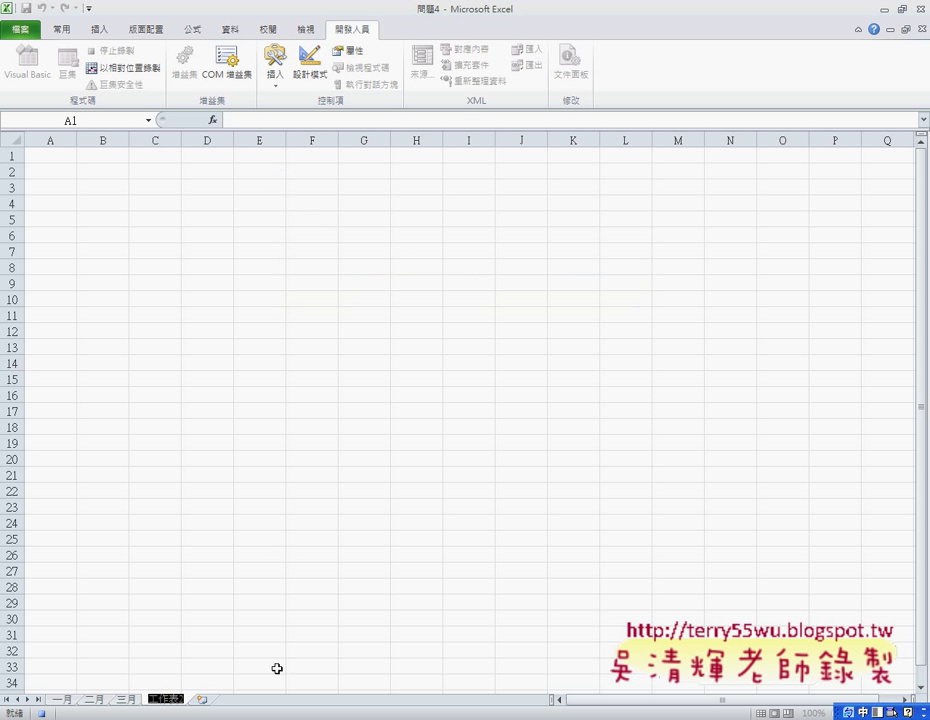
text(第)
text(一)
text(季)
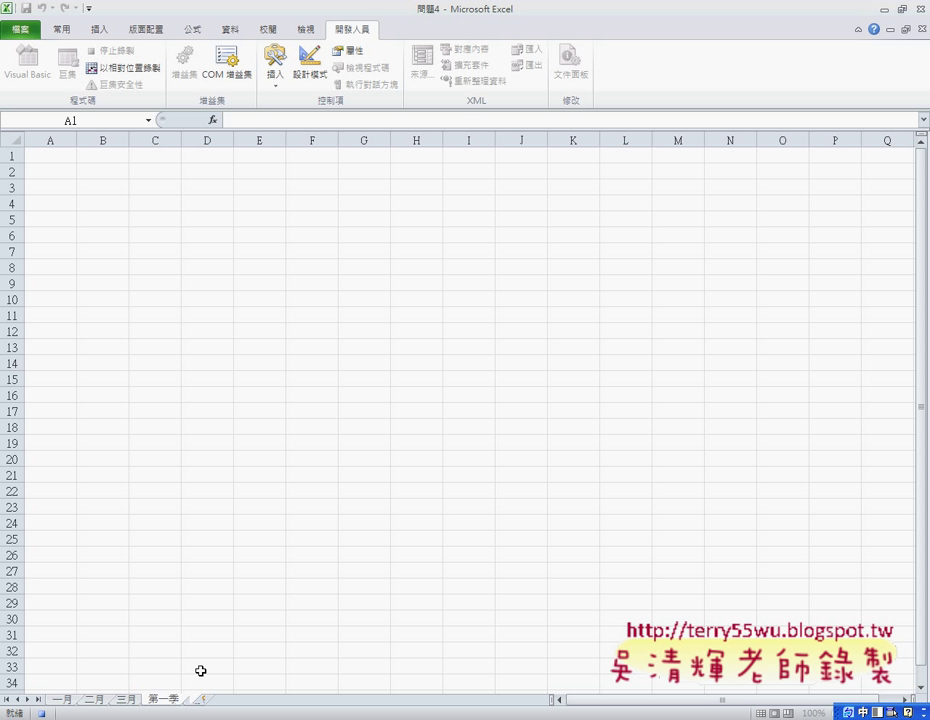
- Copy the 一月 data block A2:E31
click(60, 703)
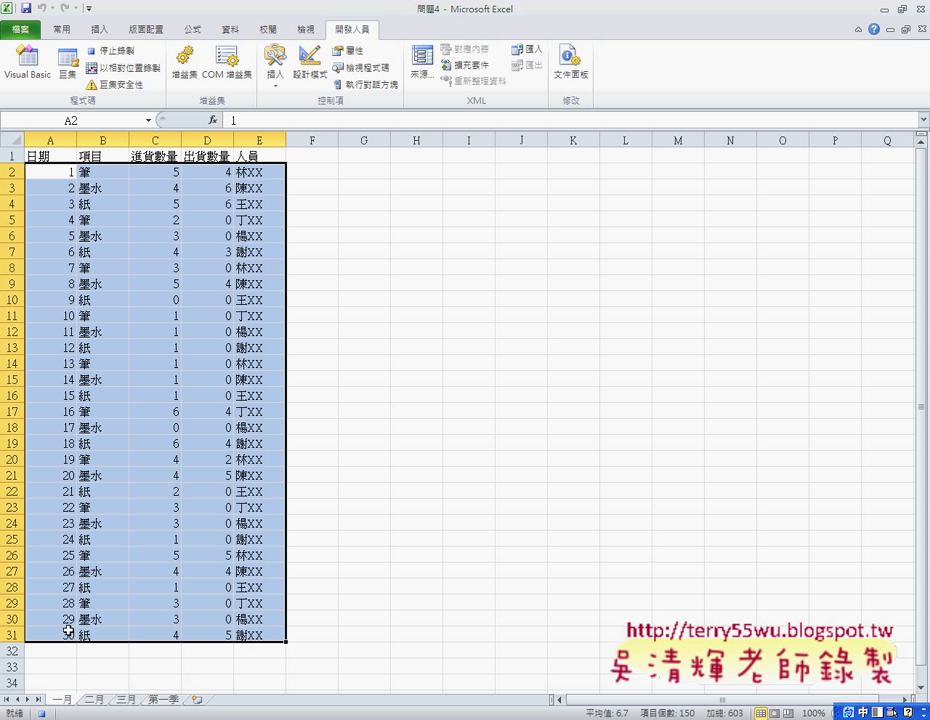
click(57, 173)
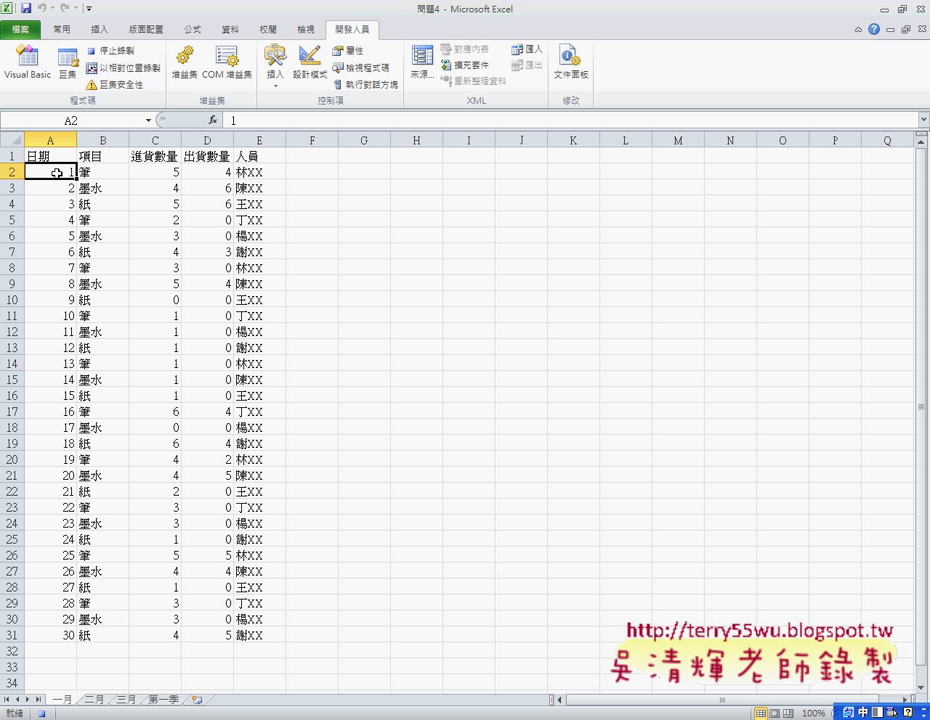
key(ctrl+shift+End)
key(ctrl+c)
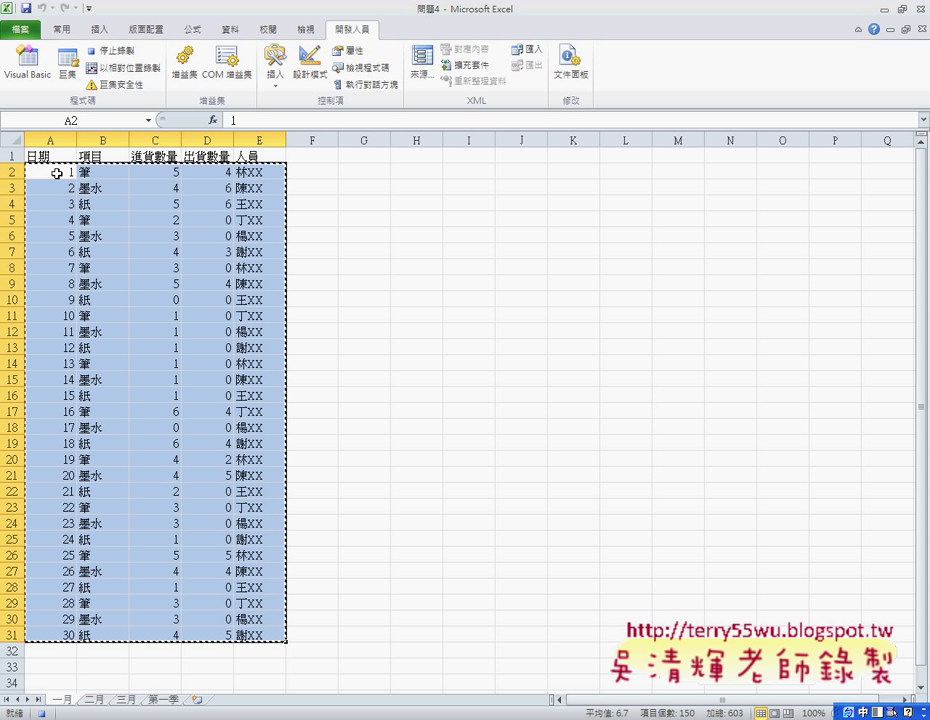
- Paste the data into A2 of 第一季 and move to the first empty row below it
click(165, 700)
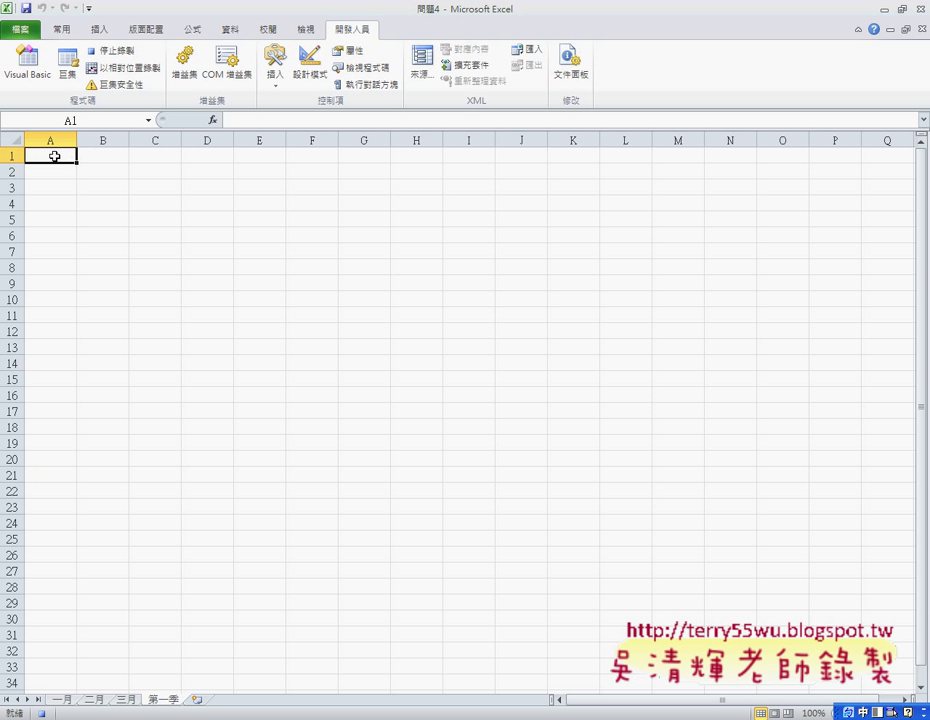
click(63, 174)
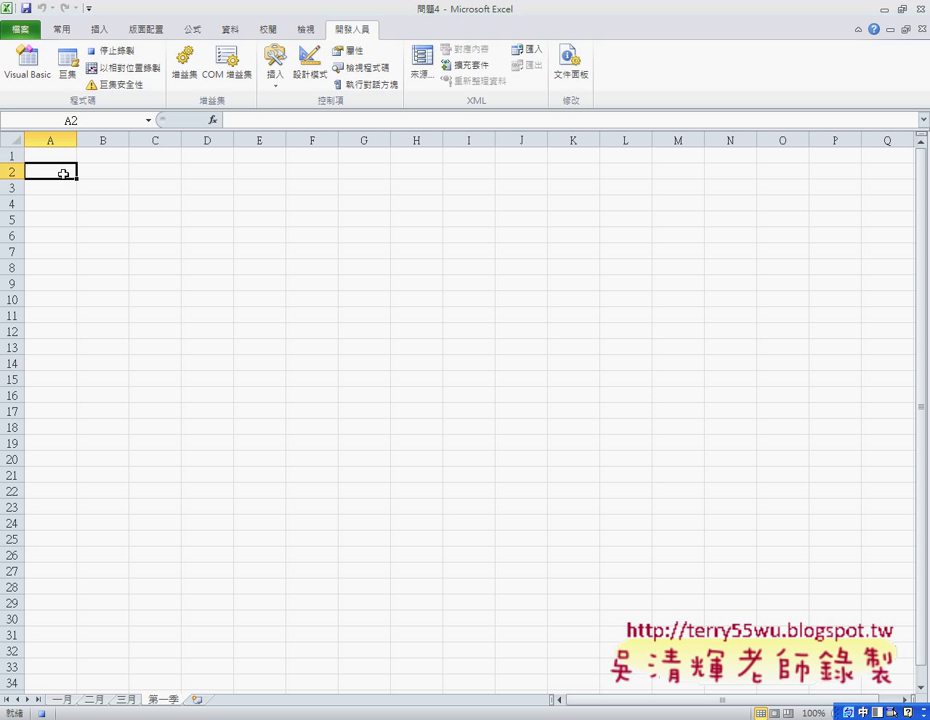
key(ctrl+v)
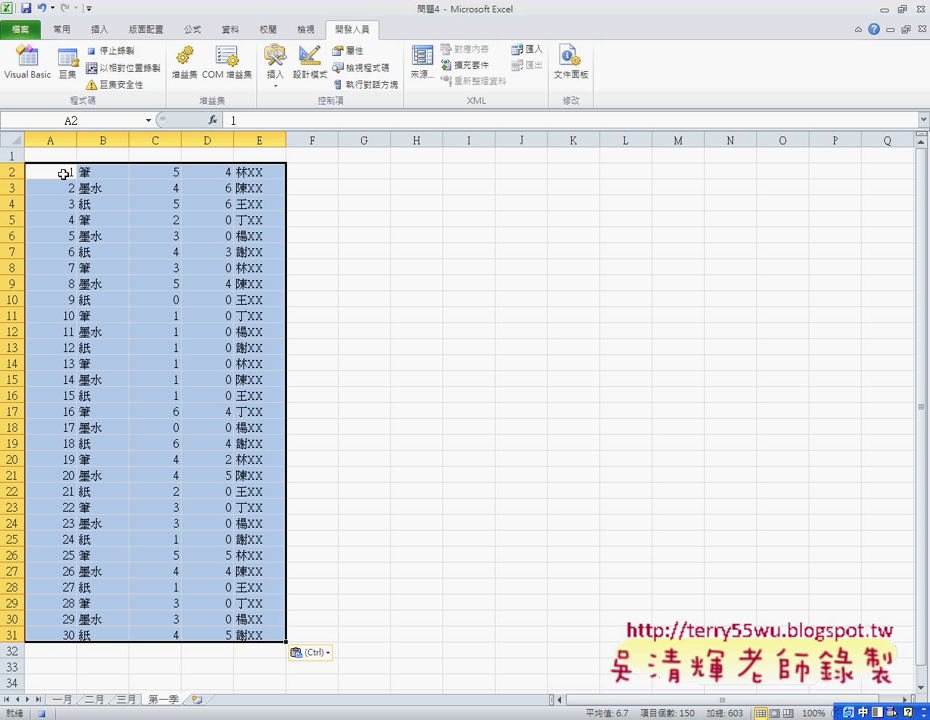
key(ctrl+Down)
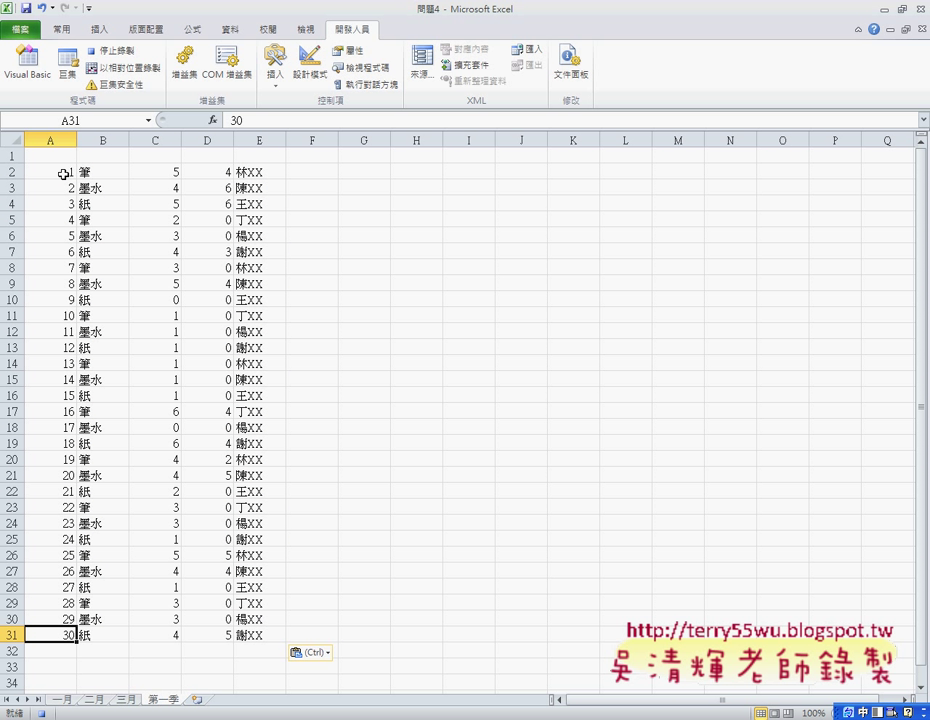
key(Down)
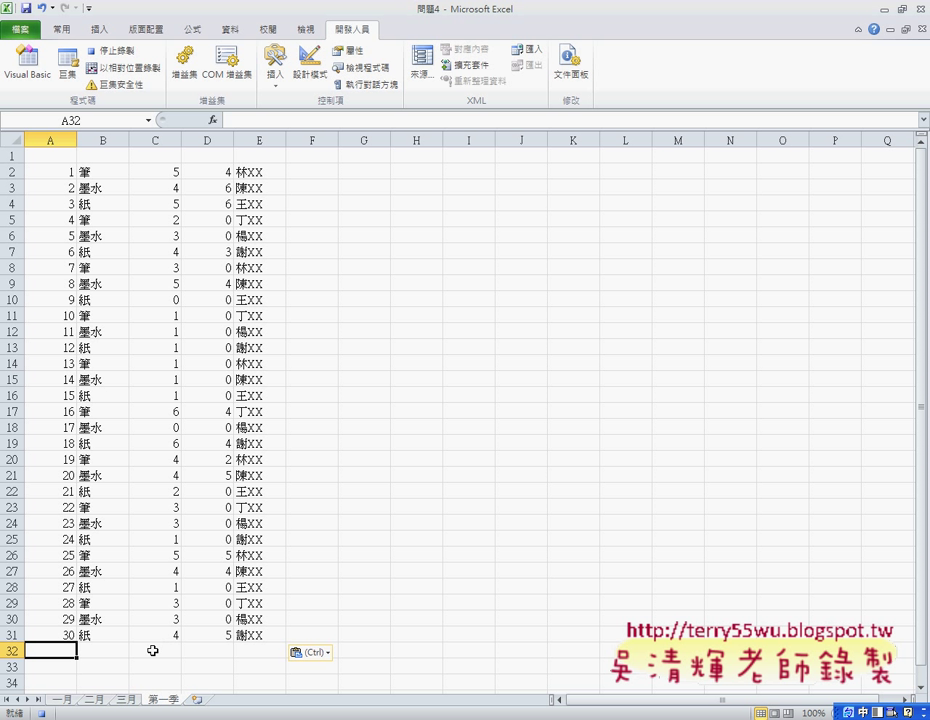
- Stop recording and open the 巨集1 macro's code in the VBA editor
click(41, 713)
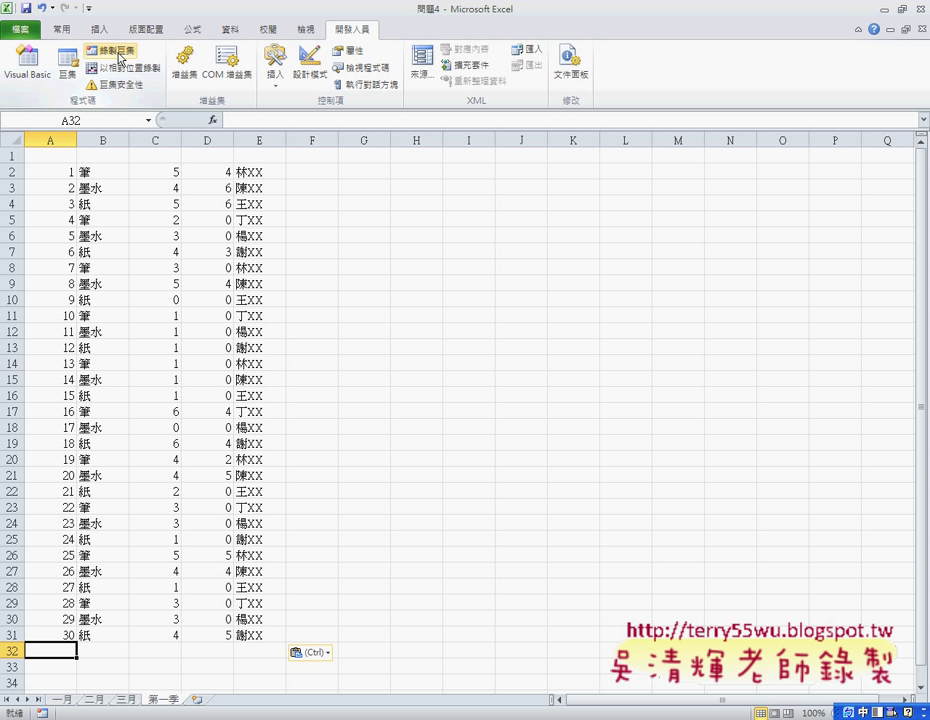
click(67, 64)
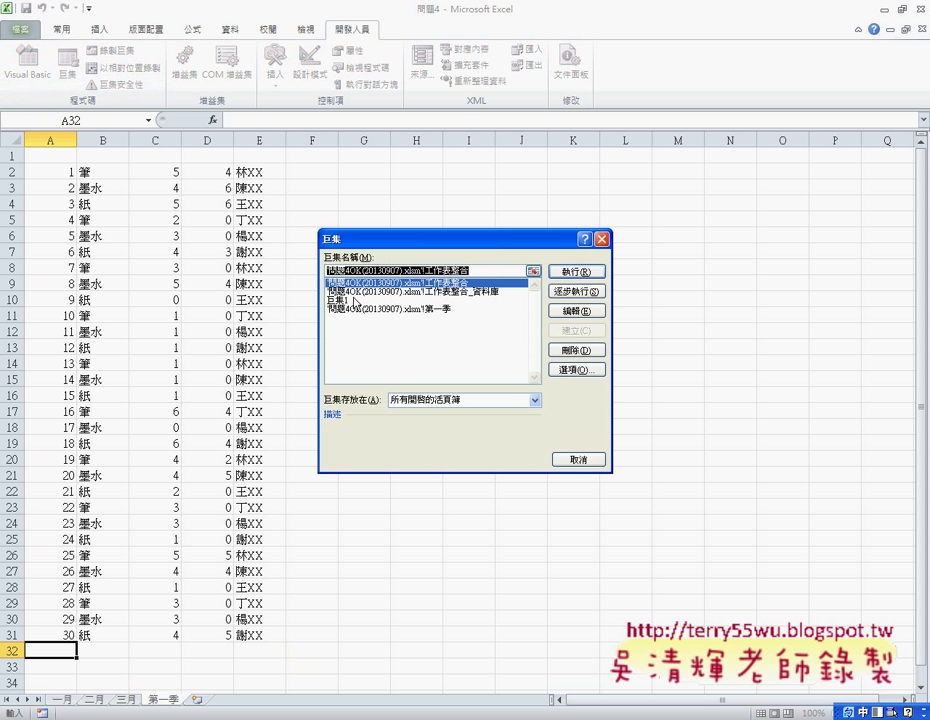
click(345, 300)
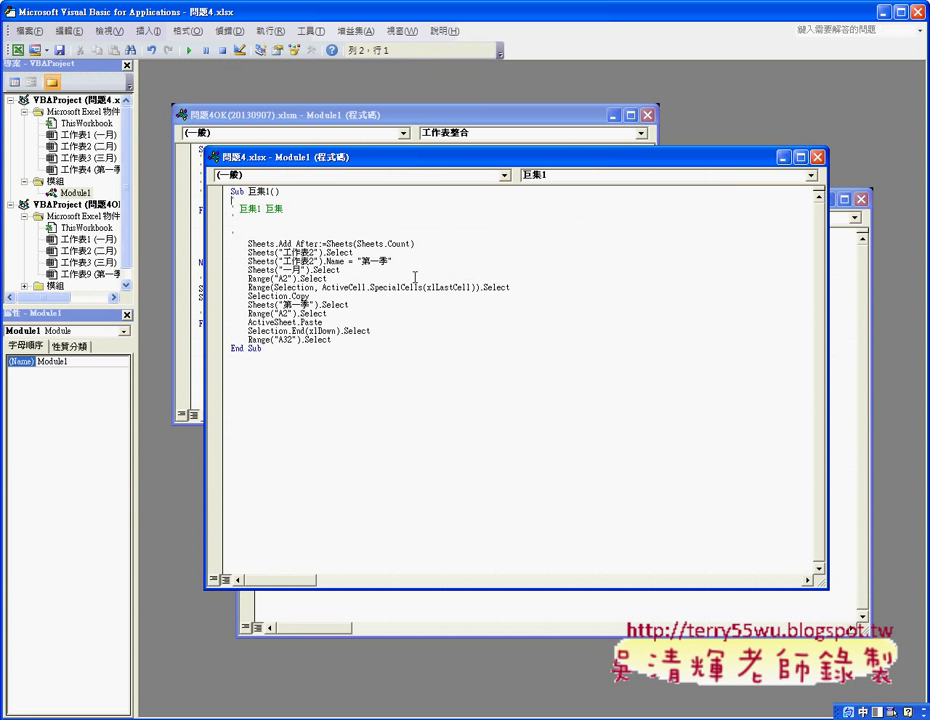
- Maximize the Module1 code window and set the editor's code font size to 14
double_click(376, 157)
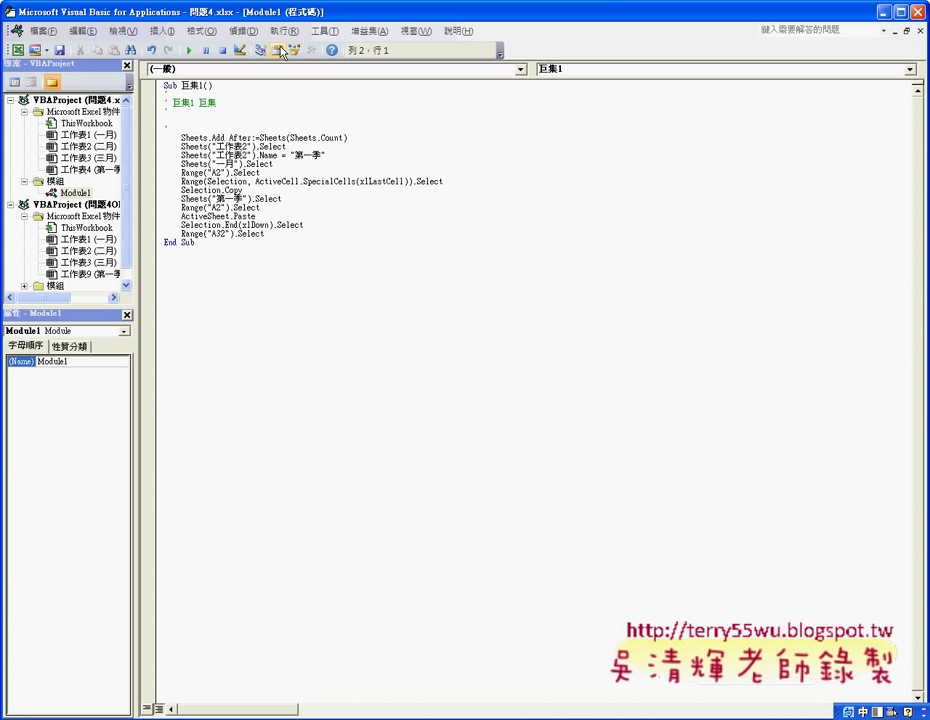
click(322, 31)
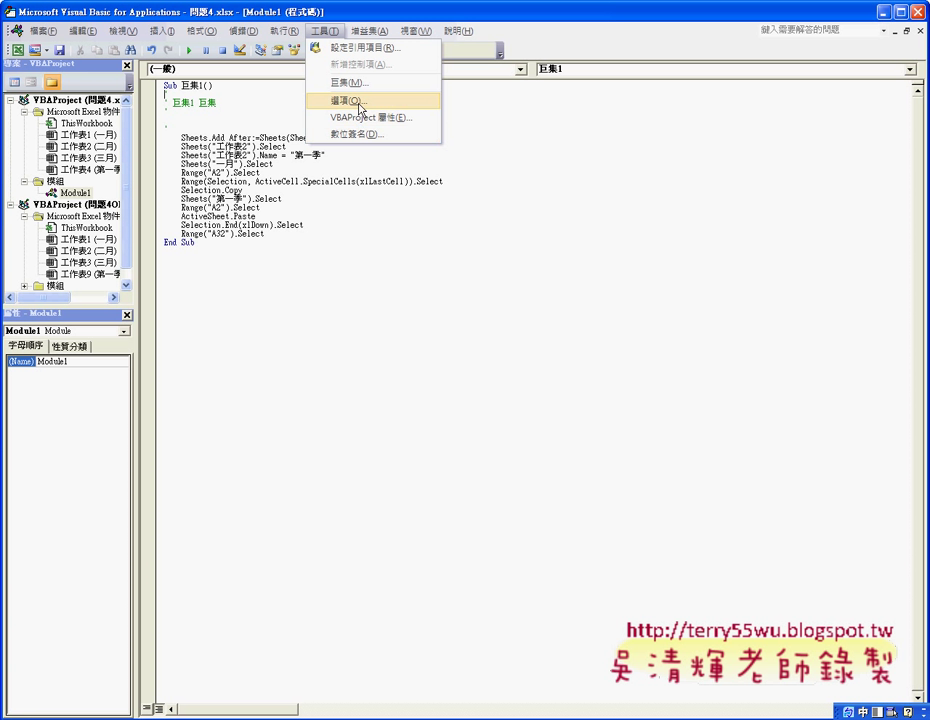
click(350, 100)
click(377, 191)
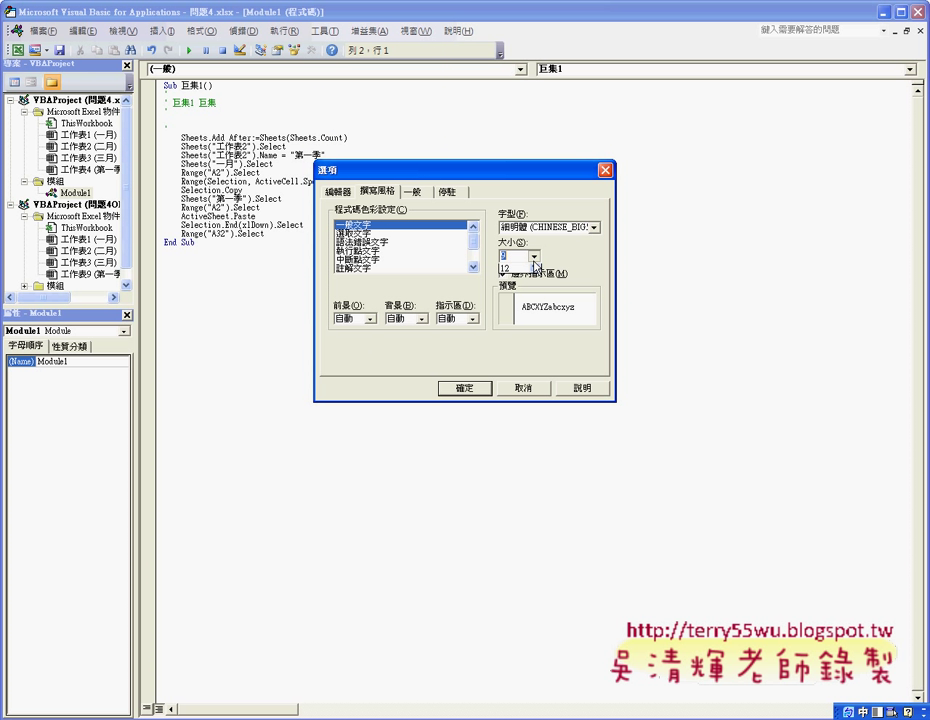
click(533, 256)
click(520, 287)
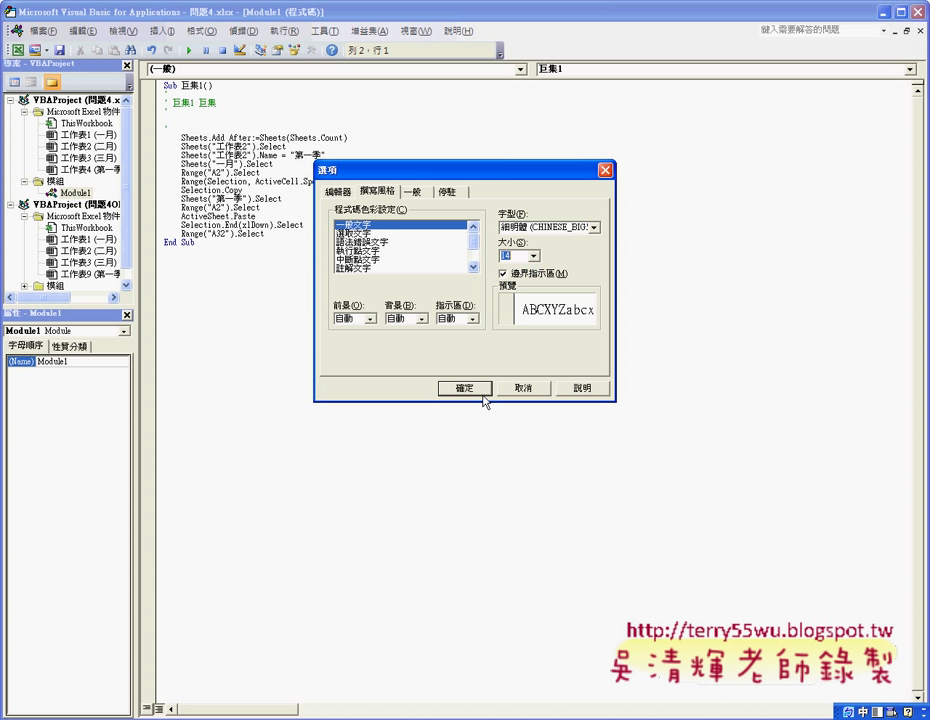
click(475, 392)
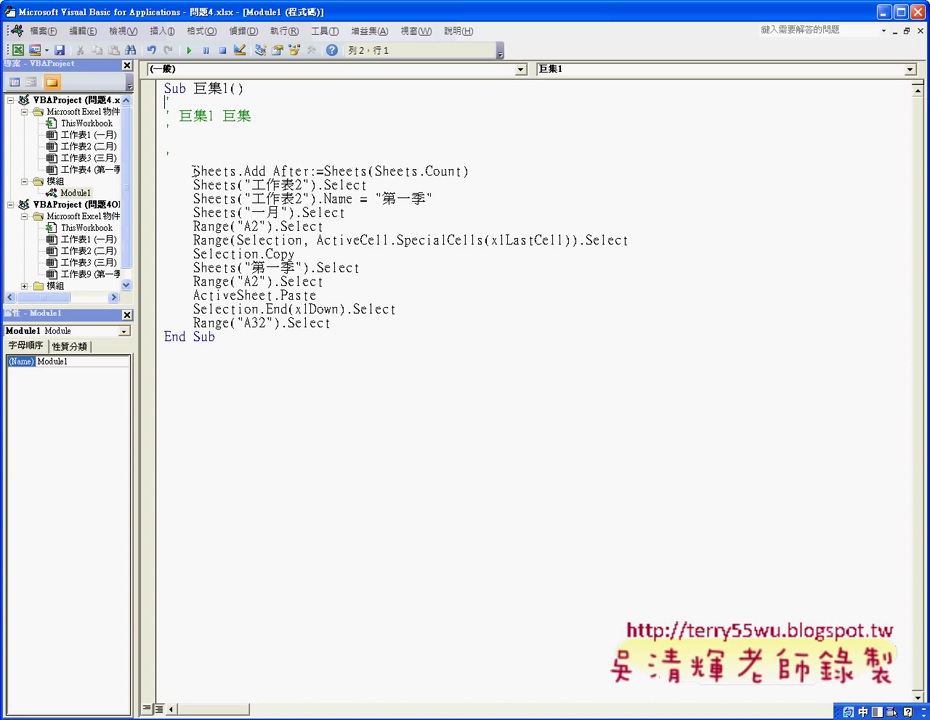
drag(193, 171, 470, 172)
click(352, 173)
drag(193, 171, 237, 172)
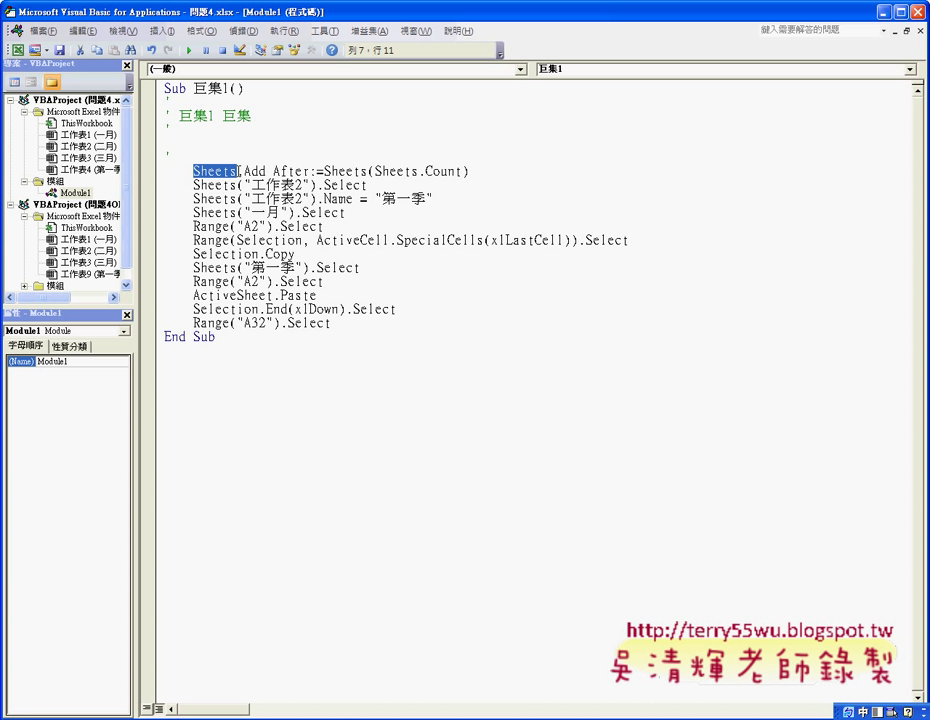
drag(229, 171, 238, 171)
double_click(255, 171)
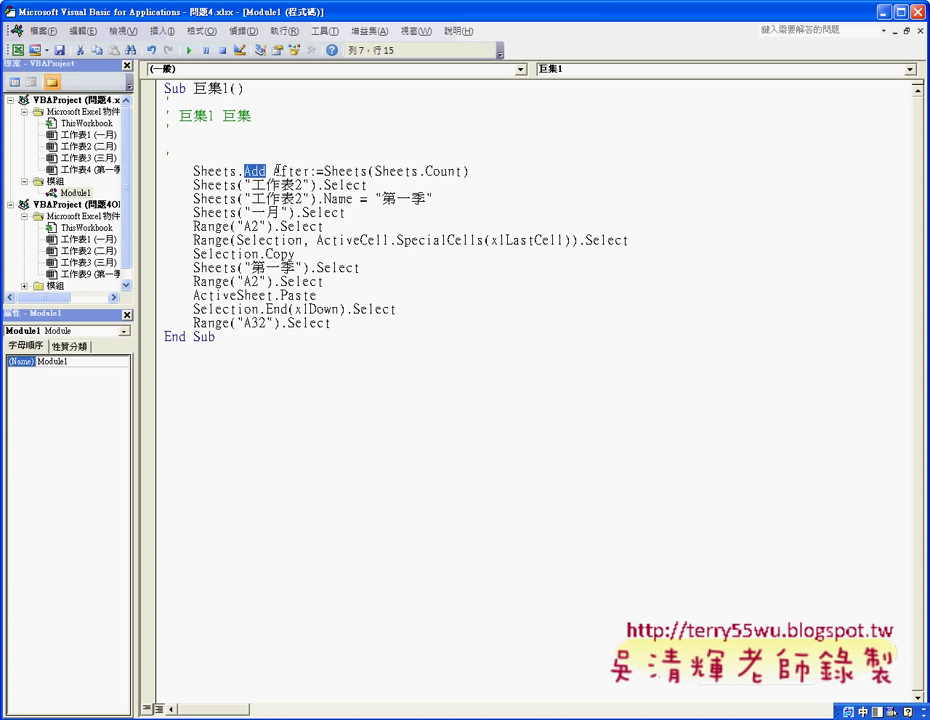
drag(273, 171, 462, 171)
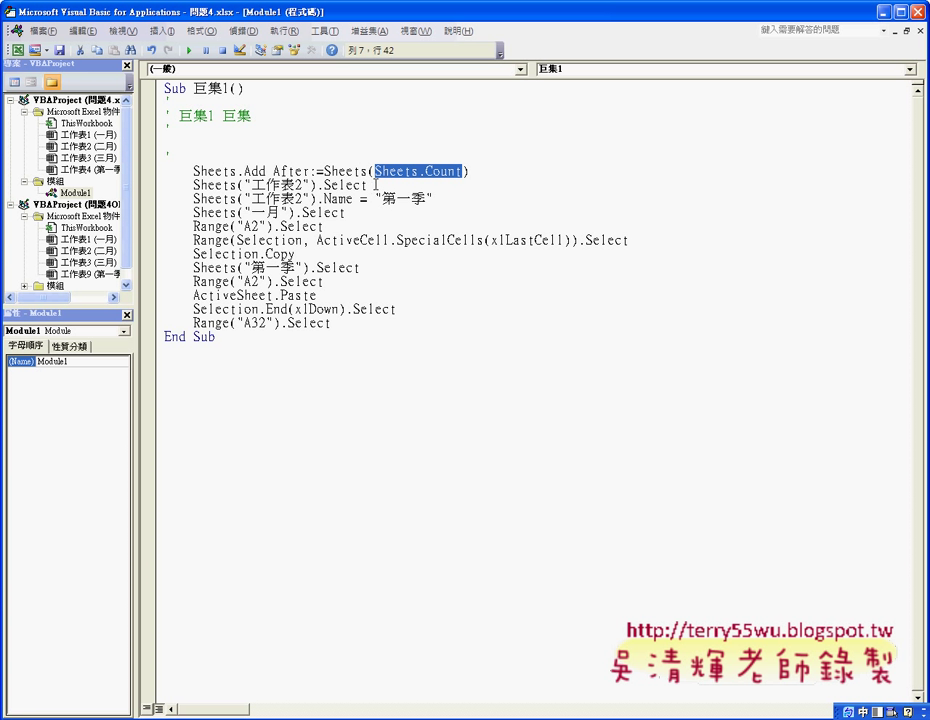
drag(372, 189, 153, 185)
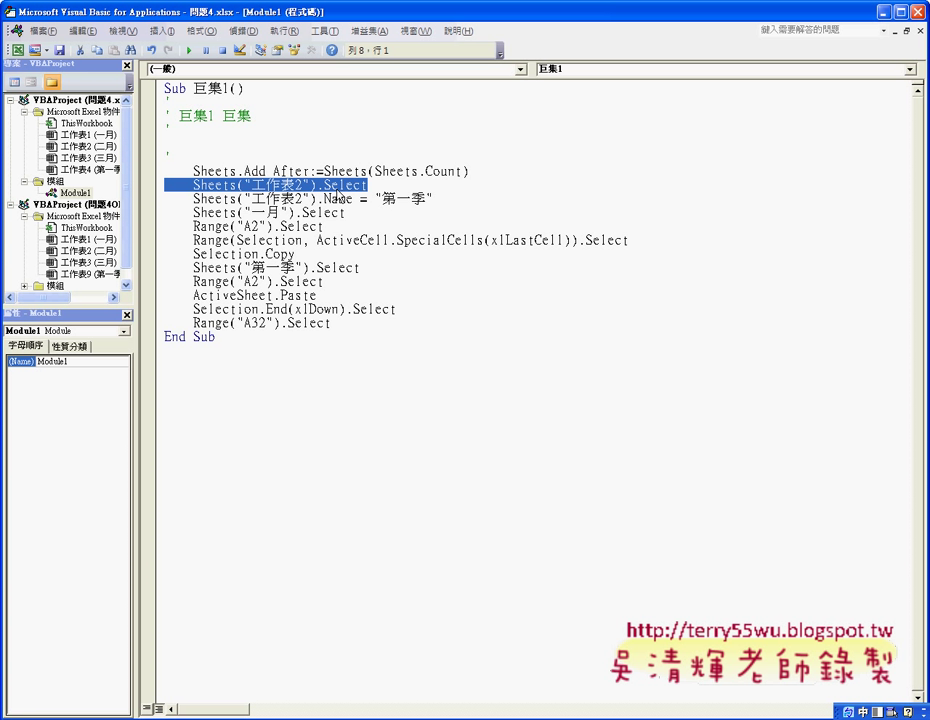
- Delete the redundant Sheets("工作表2").Select line and highlight the "工作表2" reference
key(Delete)
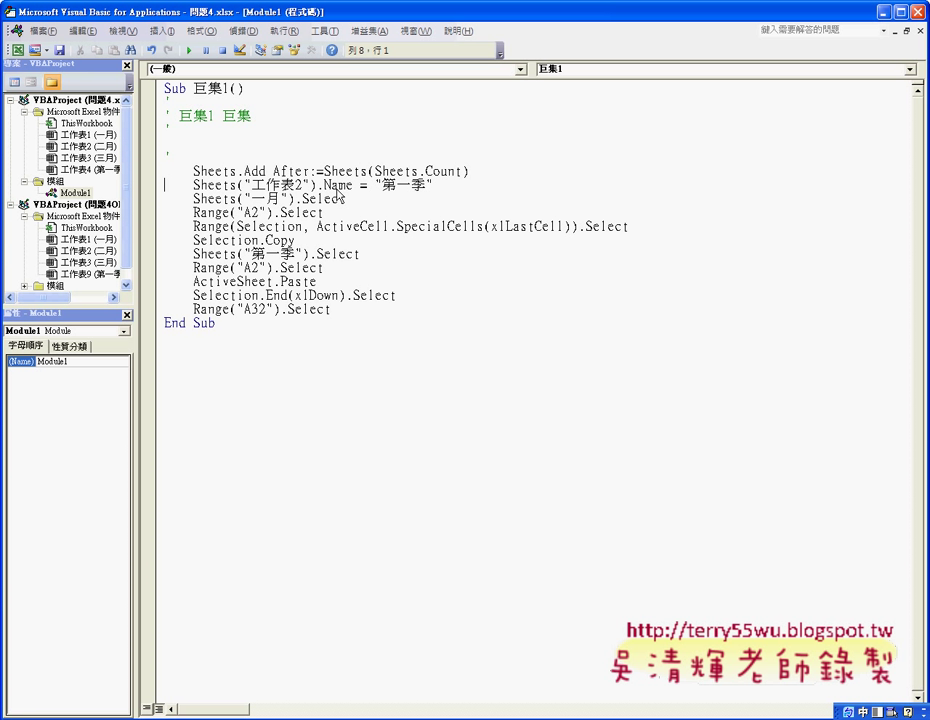
click(316, 185)
drag(245, 185, 310, 185)
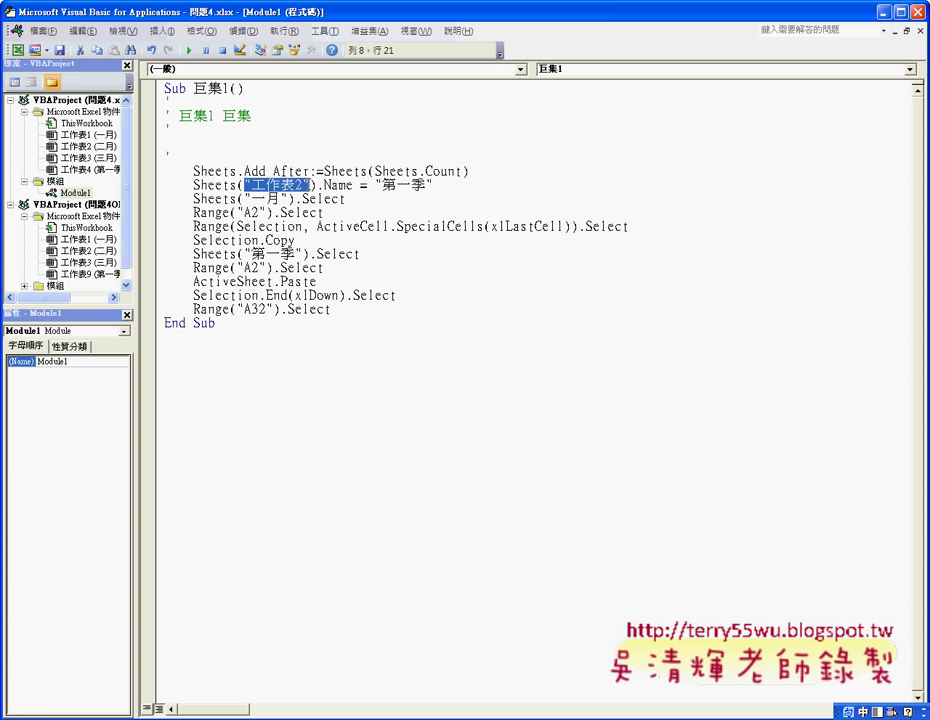
- Copy Sheets.Count from the Sheets.Add statement and reselect "工作表2" for replacement
drag(375, 171, 462, 171)
key(ctrl+c)
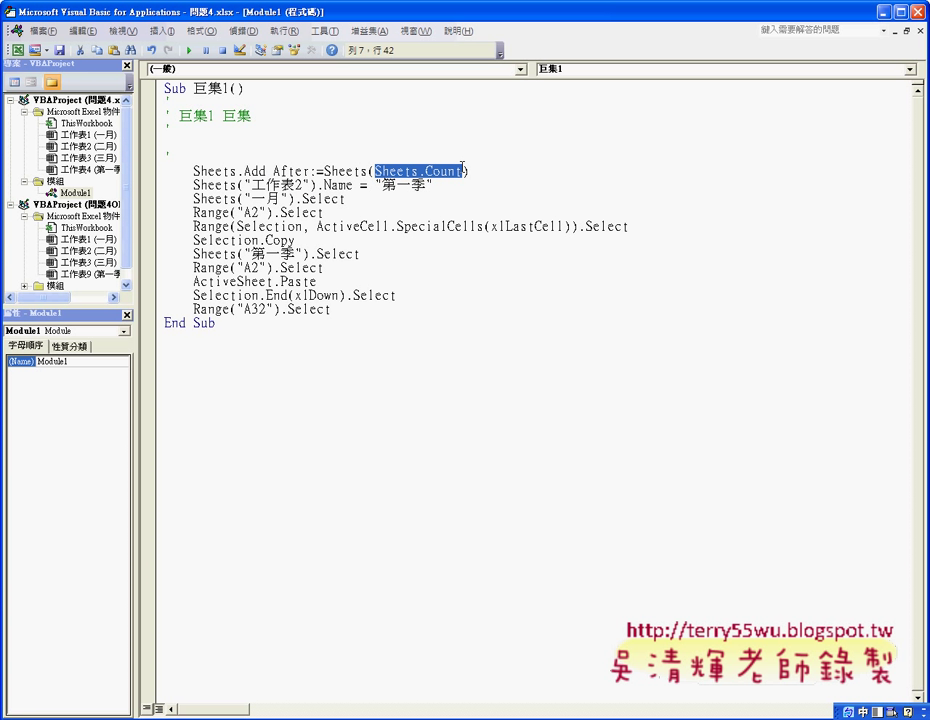
drag(243, 185, 313, 185)
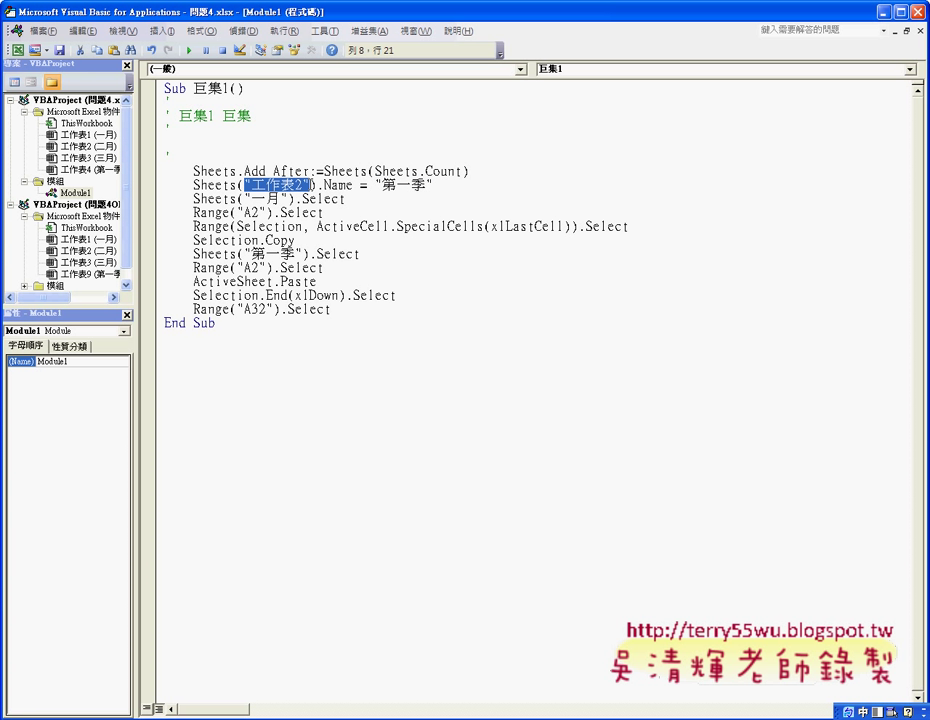